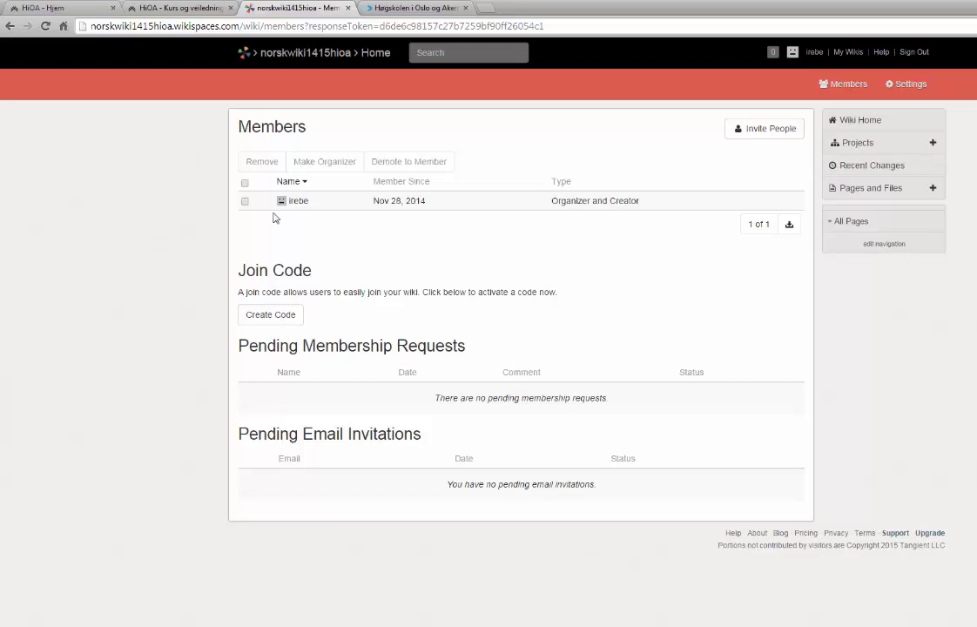
Open the Invite People form, enter two students' e-mail addresses in Send To, then clear them all.
{"action": "left_click", "coordinate": [768, 130]}
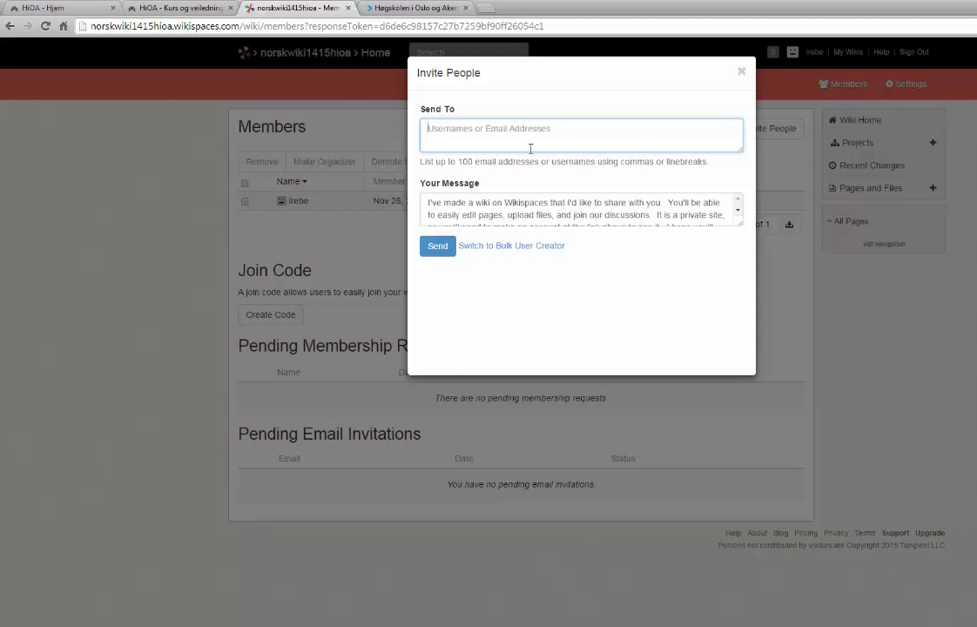
{"action": "key", "text": "Return"}
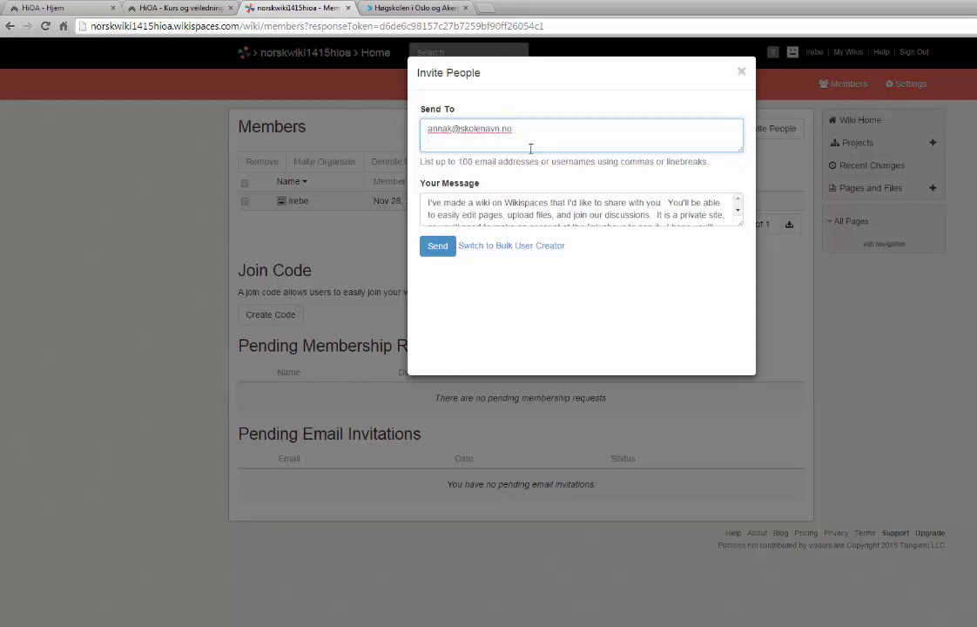
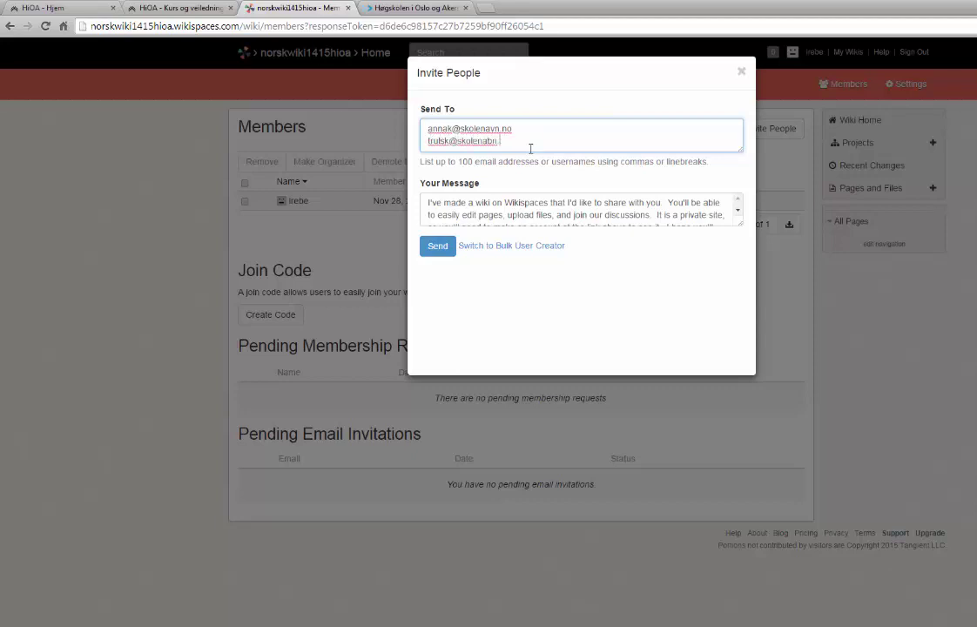
{"action": "key", "text": "ctrl+a"}
{"action": "key", "text": "BackSpace"}
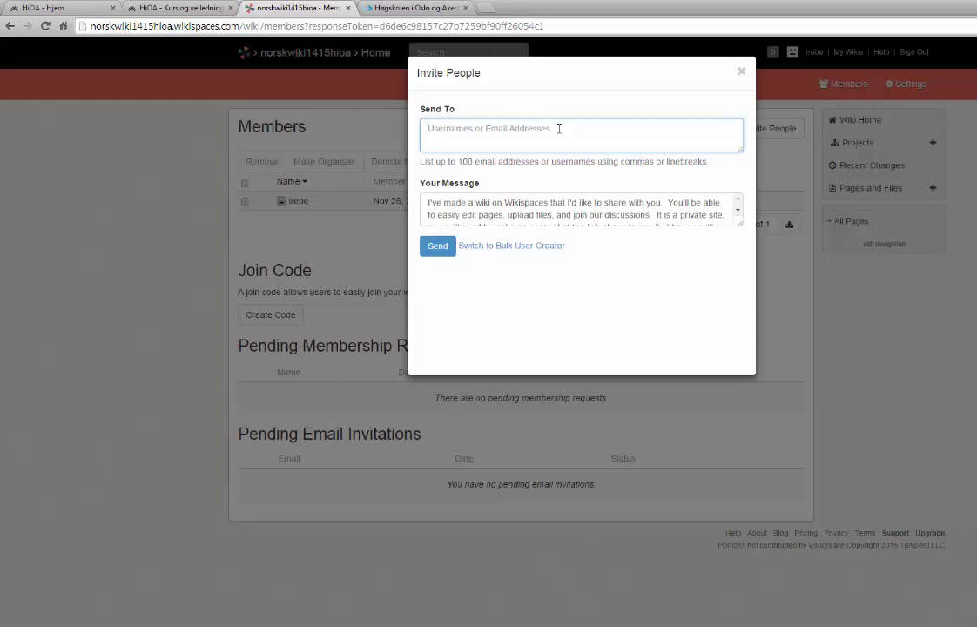
Switch to the Bulk User Creator and minimize the browser to reveal the Excel class list.
{"action": "left_click", "coordinate": [488, 246]}
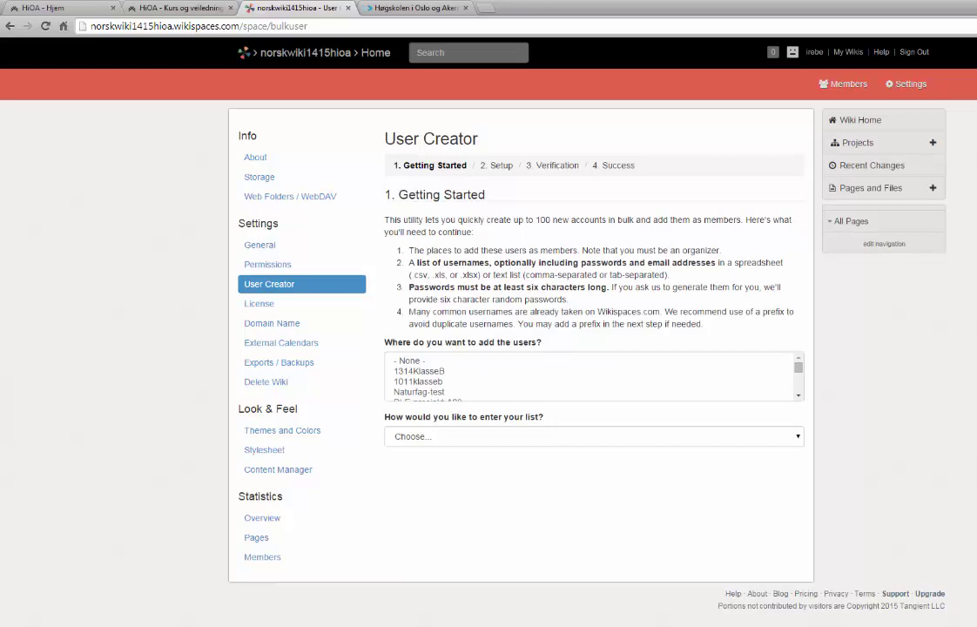
{"action": "key", "text": "super+d"}
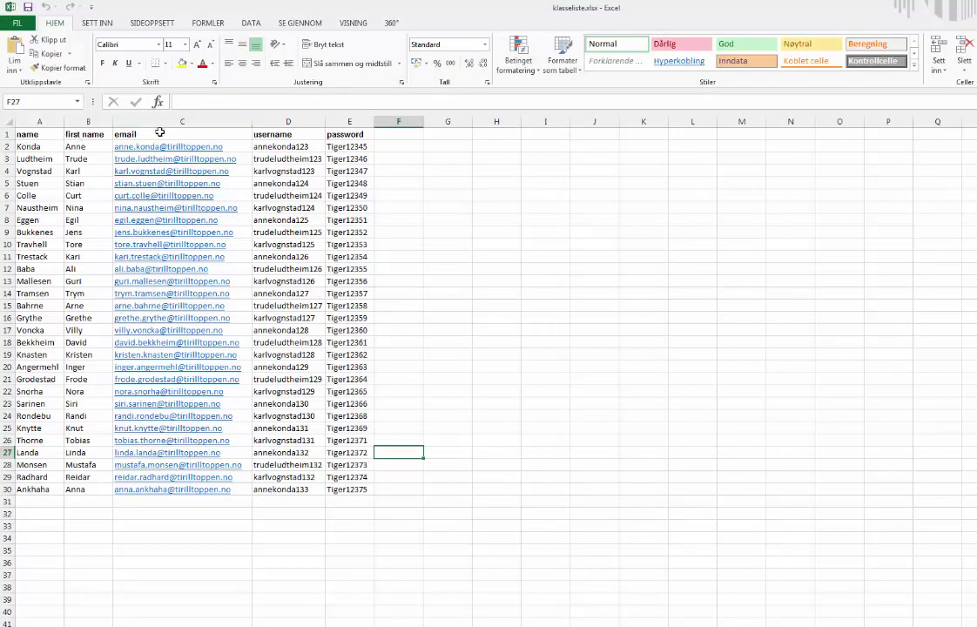
Review the username (D1) and password (E1) column headers, then minimize Excel.
{"action": "left_click", "coordinate": [274, 135]}
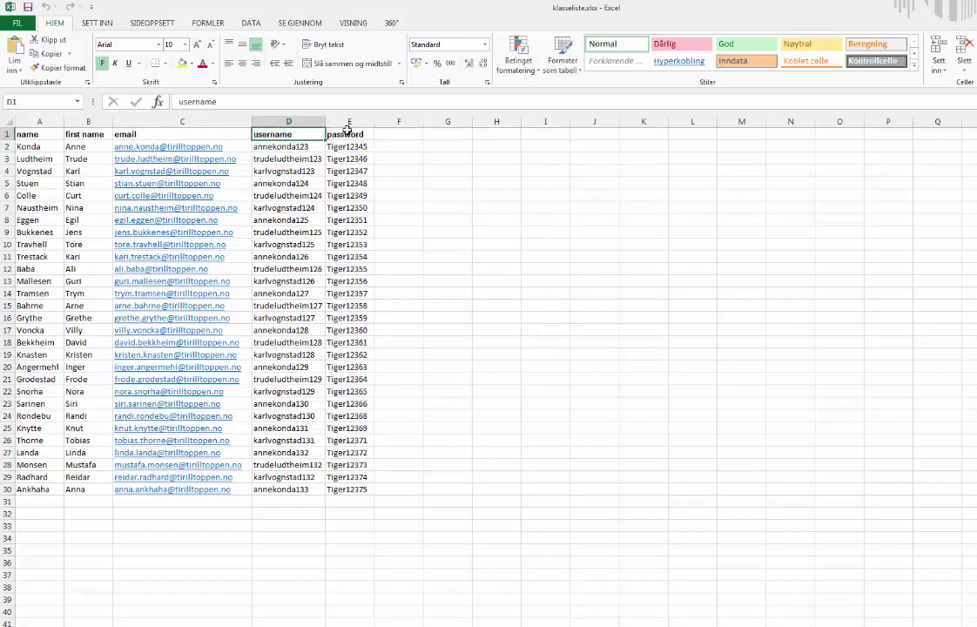
{"action": "left_click", "coordinate": [348, 135]}
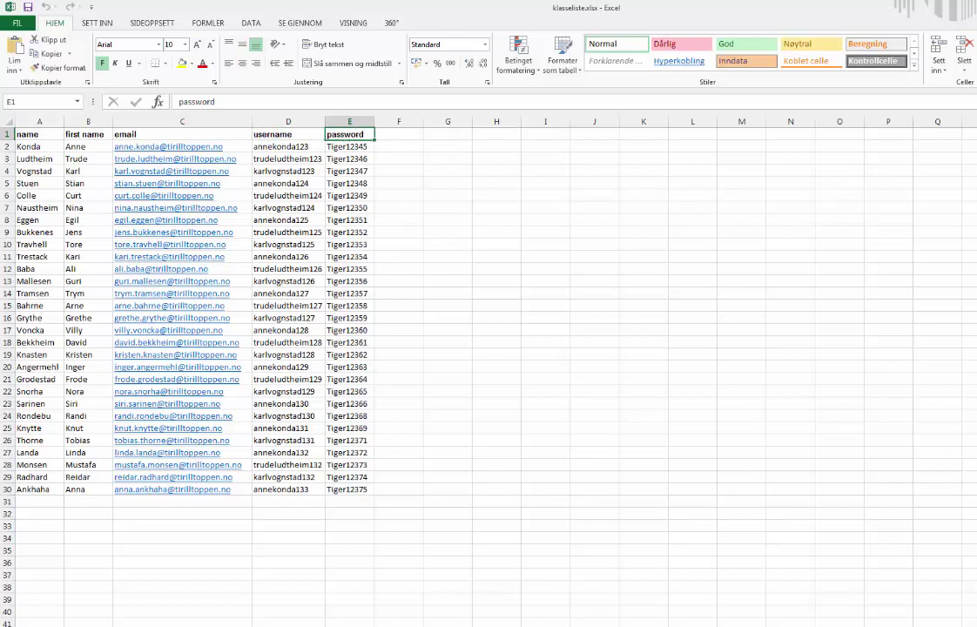
{"action": "key", "text": "super+d"}
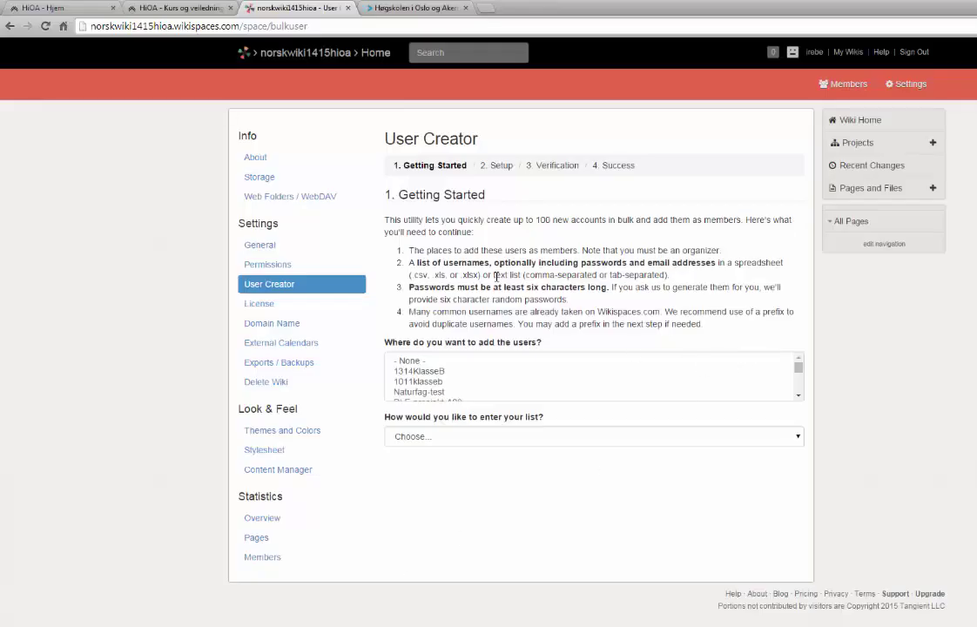
Choose spreadsheet upload, select klasseliste.xlsx, and continue to the Setup step.
{"action": "left_click", "coordinate": [429, 437]}
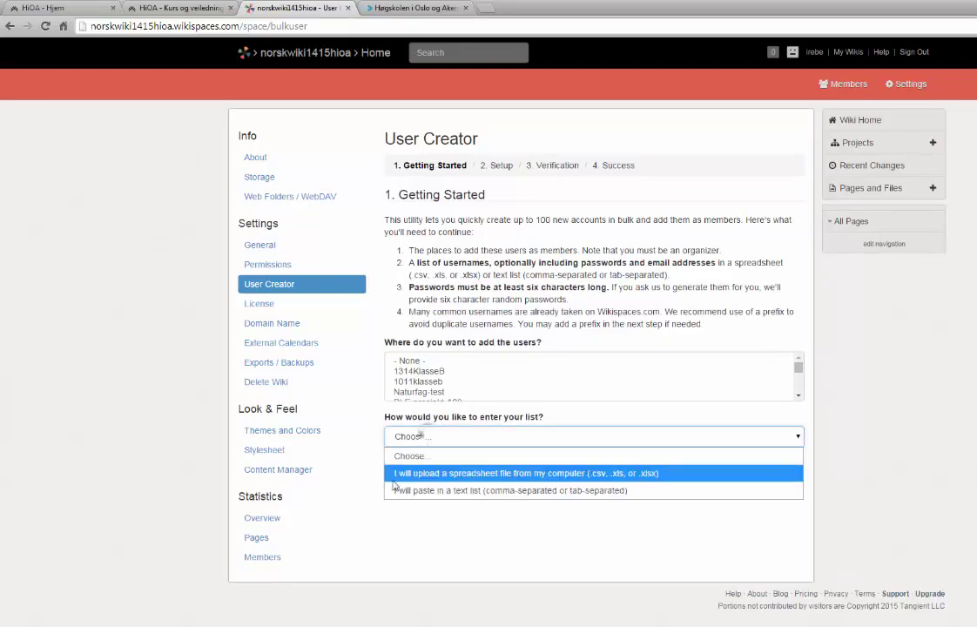
{"action": "left_click", "coordinate": [457, 475]}
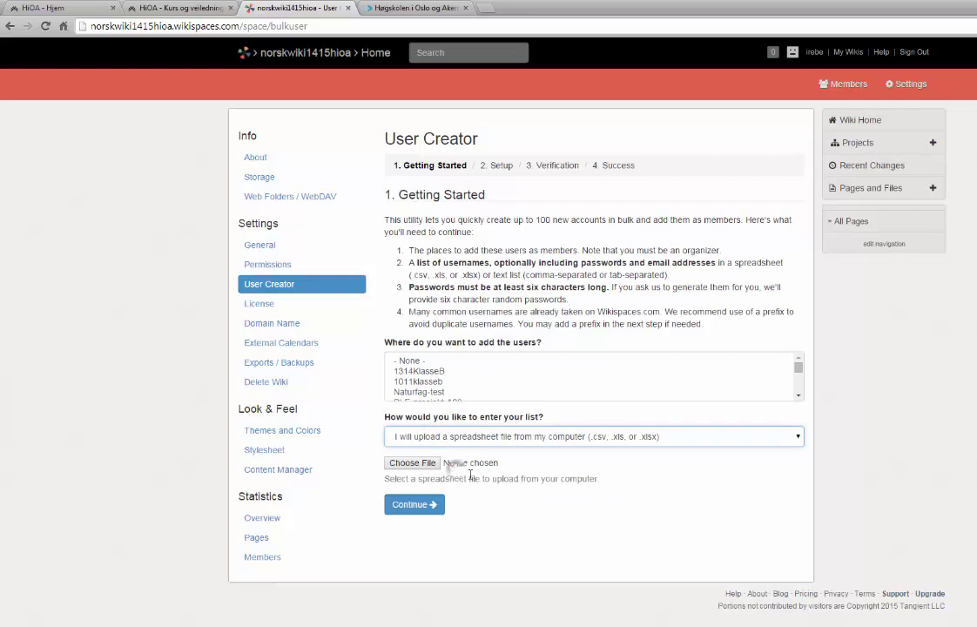
{"action": "left_click", "coordinate": [409, 463]}
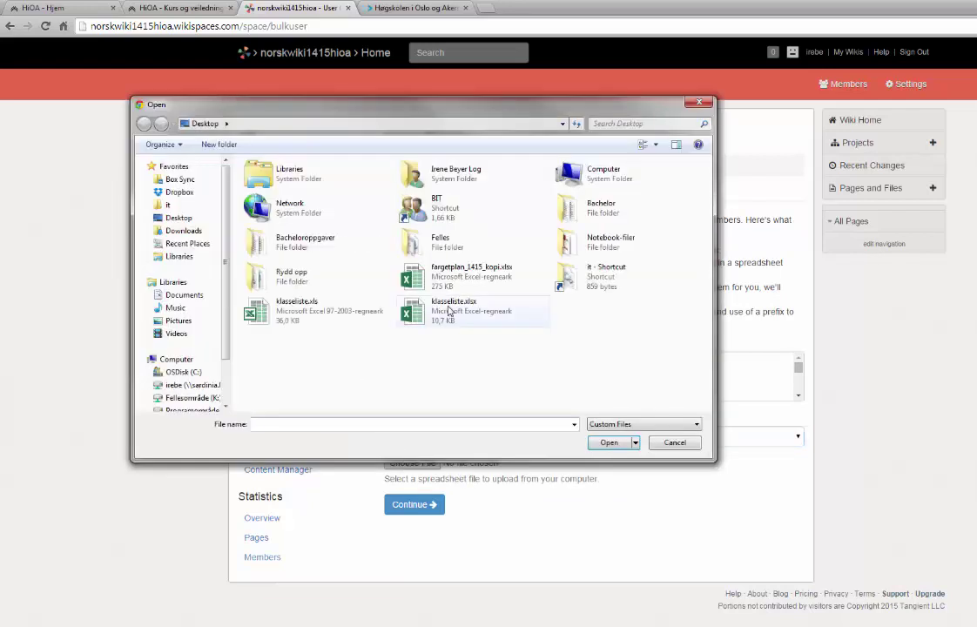
{"action": "left_click", "coordinate": [439, 310]}
{"action": "left_click", "coordinate": [610, 442]}
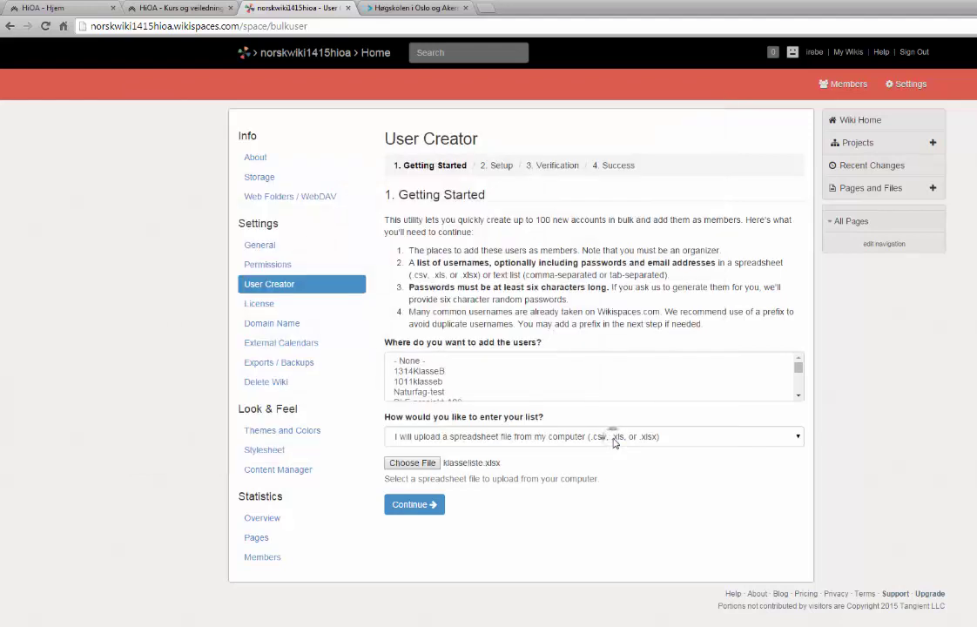
{"action": "left_click", "coordinate": [425, 508]}
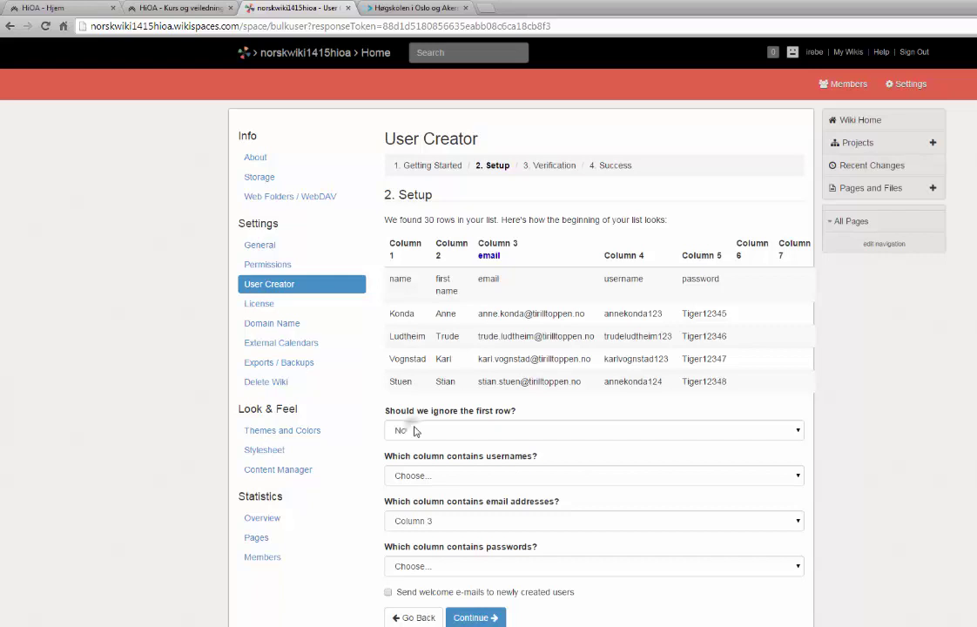
Set 'ignore the first row' to Yes, with usernames Column 4, emails Column 3, passwords Column 5.
{"action": "left_click", "coordinate": [413, 430]}
{"action": "left_click", "coordinate": [408, 461]}
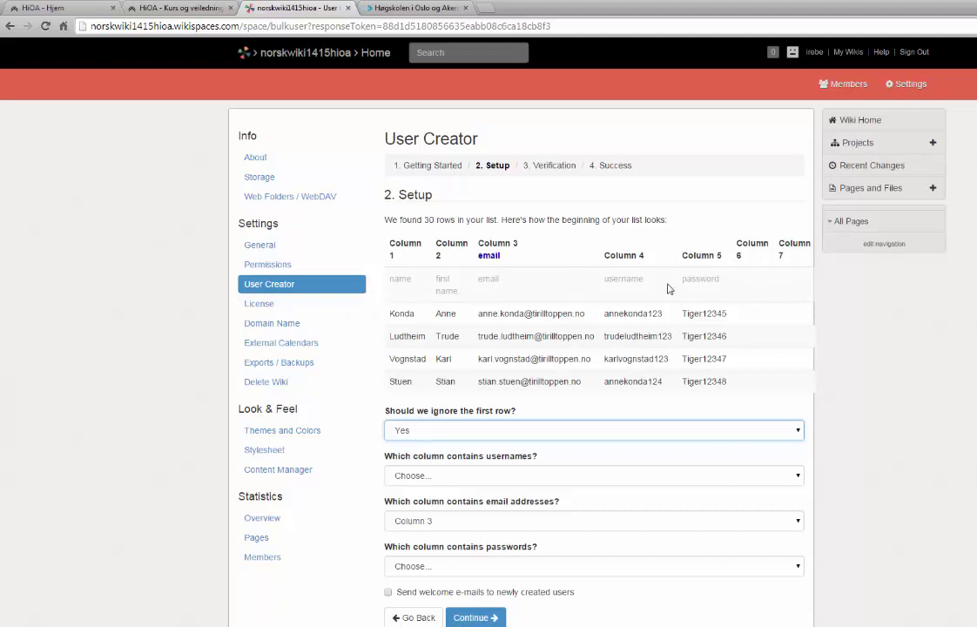
{"action": "left_click", "coordinate": [413, 479]}
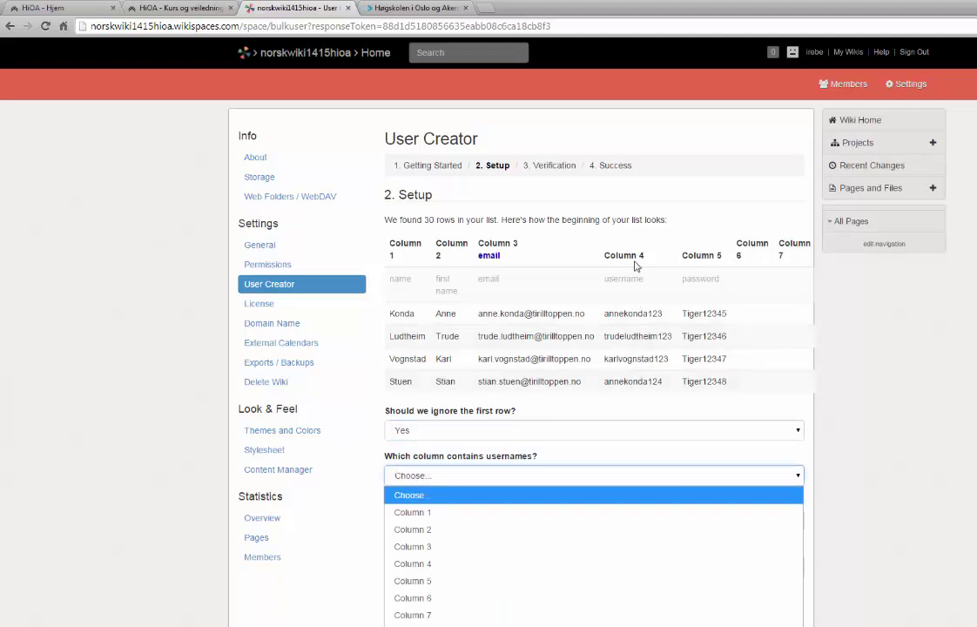
{"action": "left_click", "coordinate": [429, 564]}
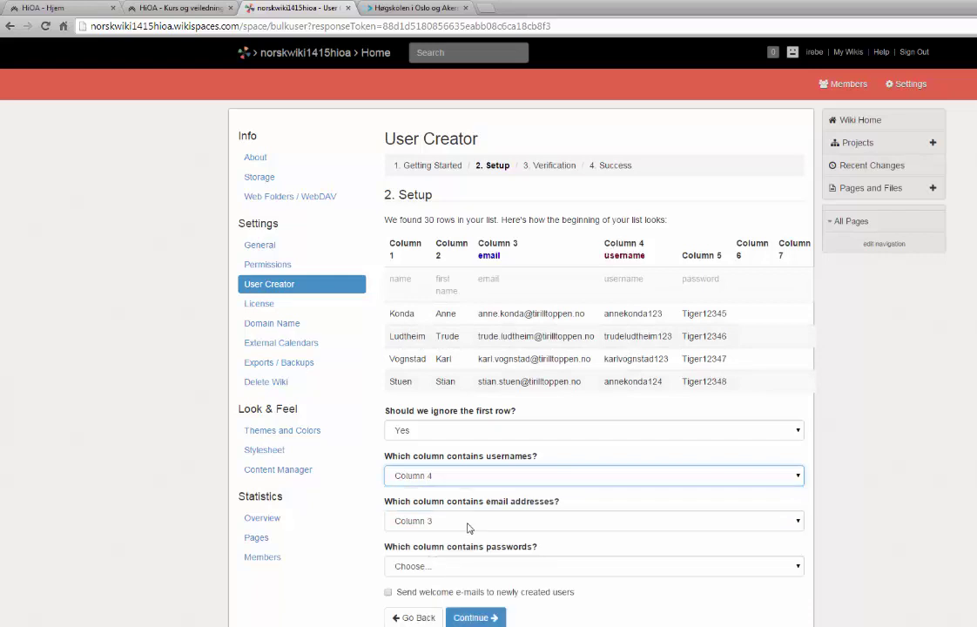
{"action": "left_click", "coordinate": [467, 526]}
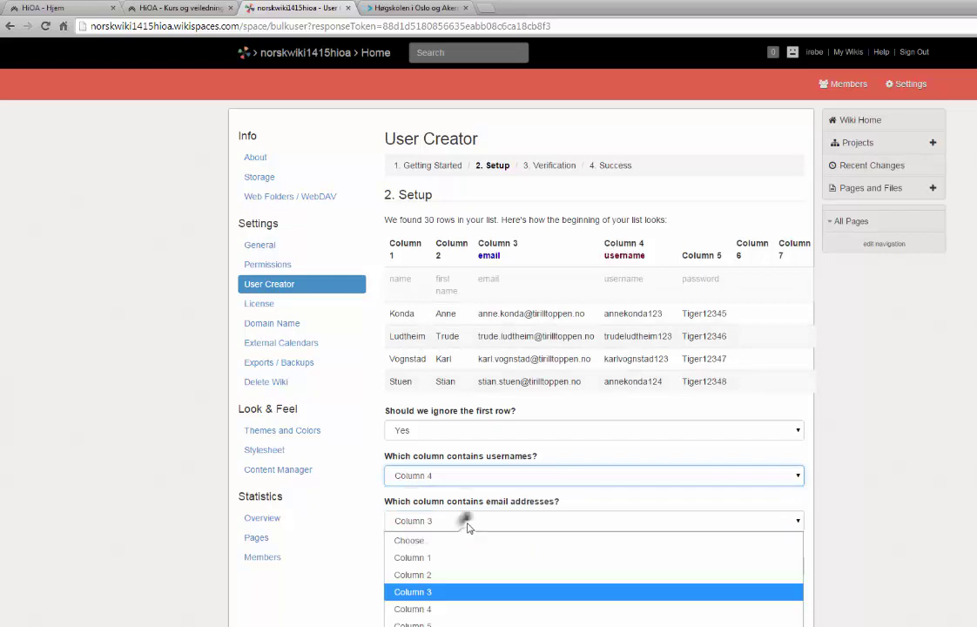
{"action": "left_click", "coordinate": [438, 592]}
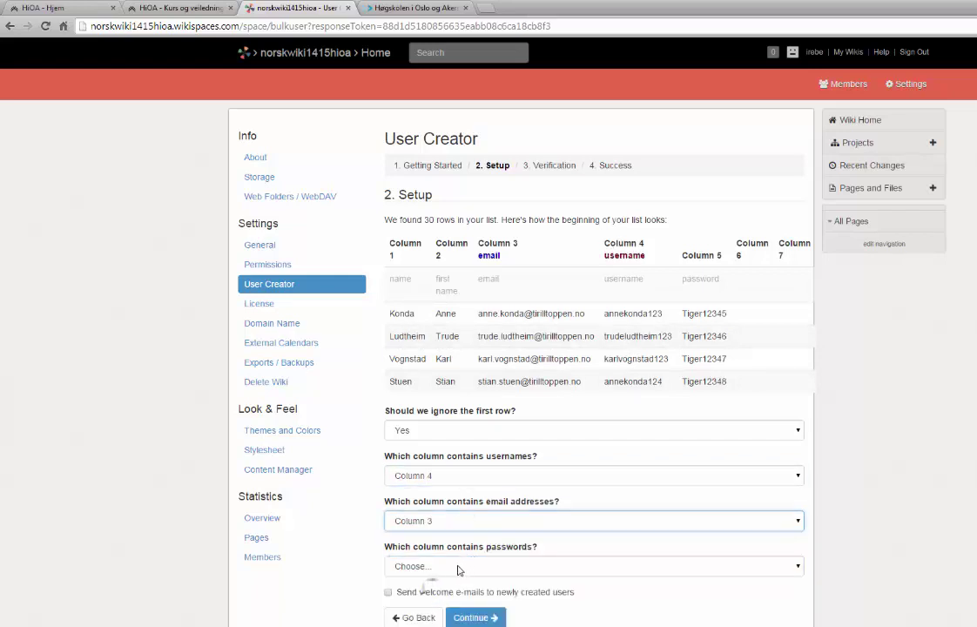
{"action": "left_click", "coordinate": [460, 568]}
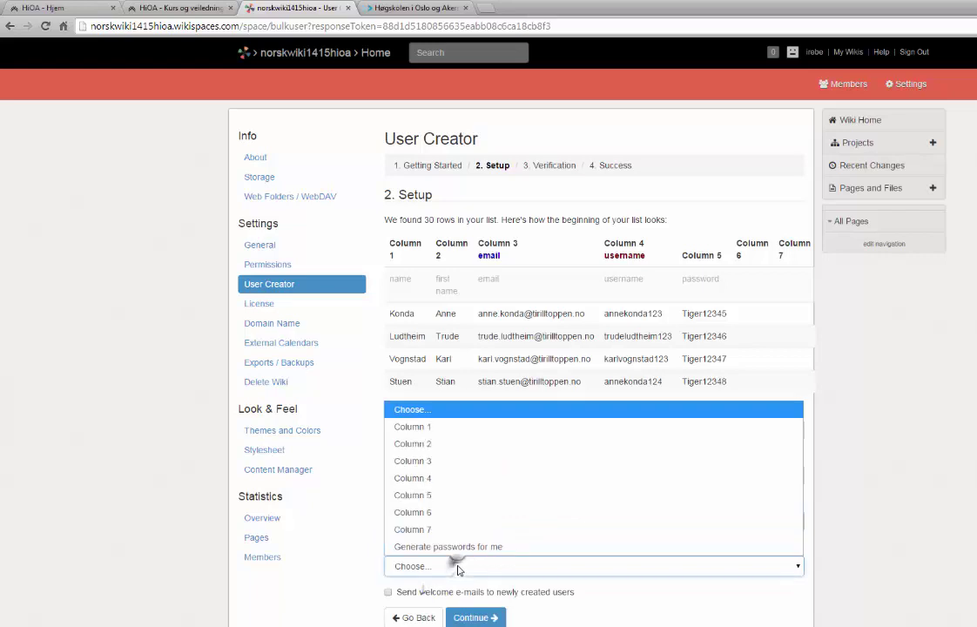
{"action": "left_click", "coordinate": [433, 494]}
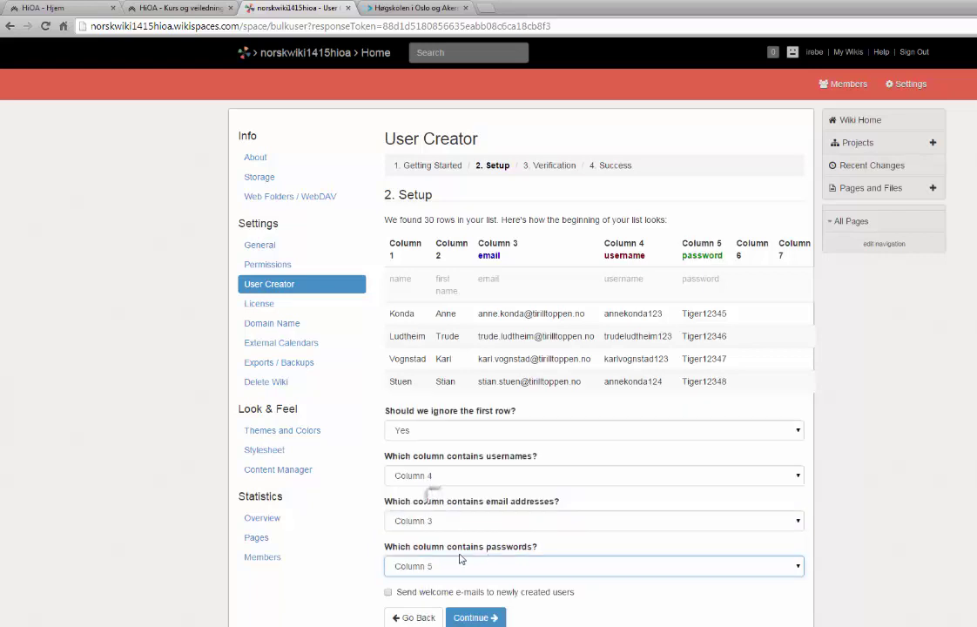